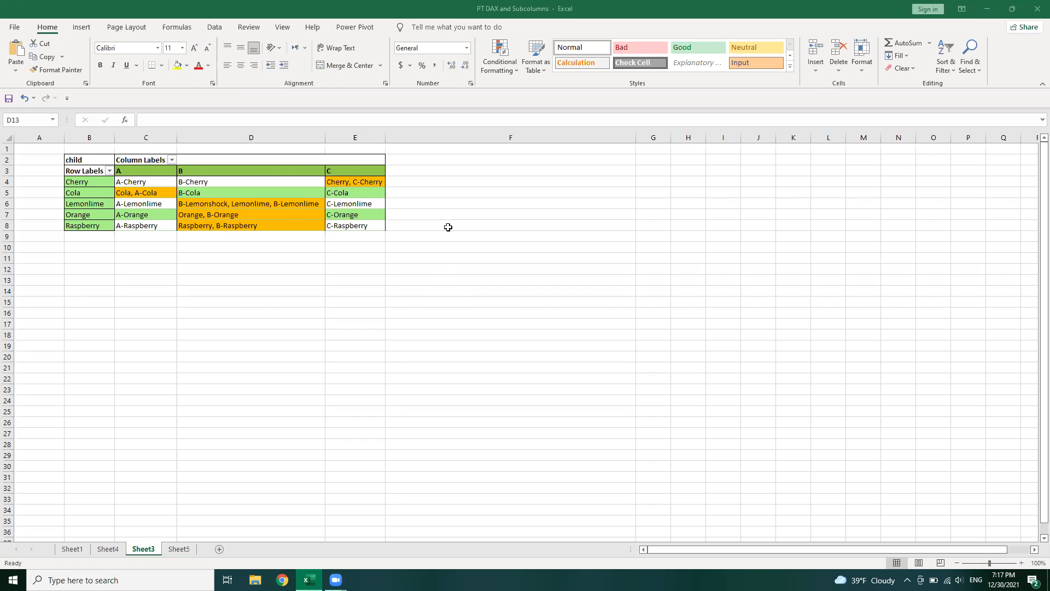
Compare the Highlight Cells Rules options offered for pivot values C4:E8 with those offered for the empty range D14:D17
left_click(222, 204)
left_click_drag(131, 182, 349, 225)
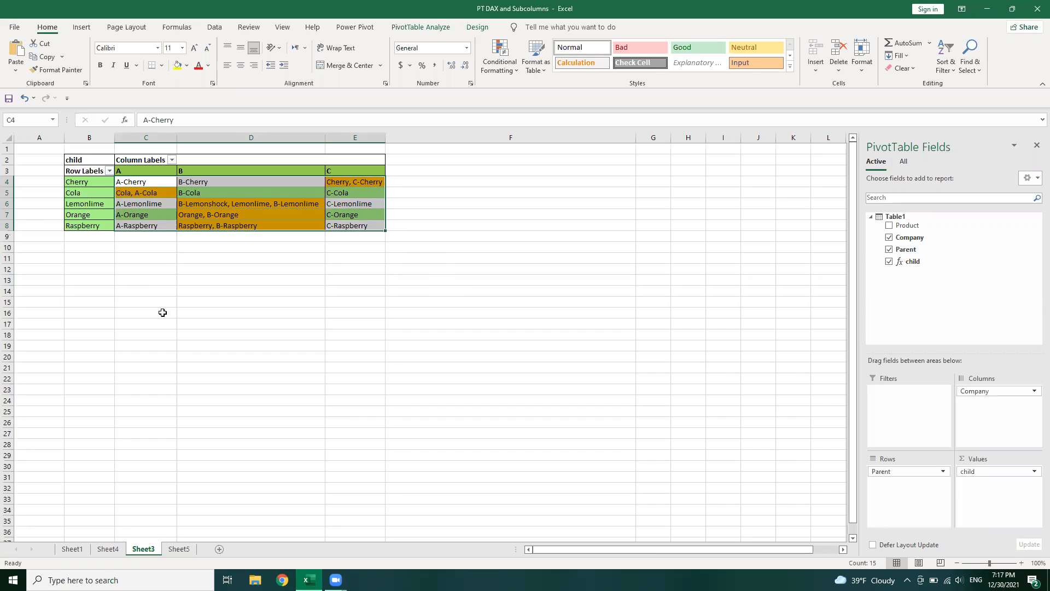
left_click(500, 70)
mouse_move(569, 92)
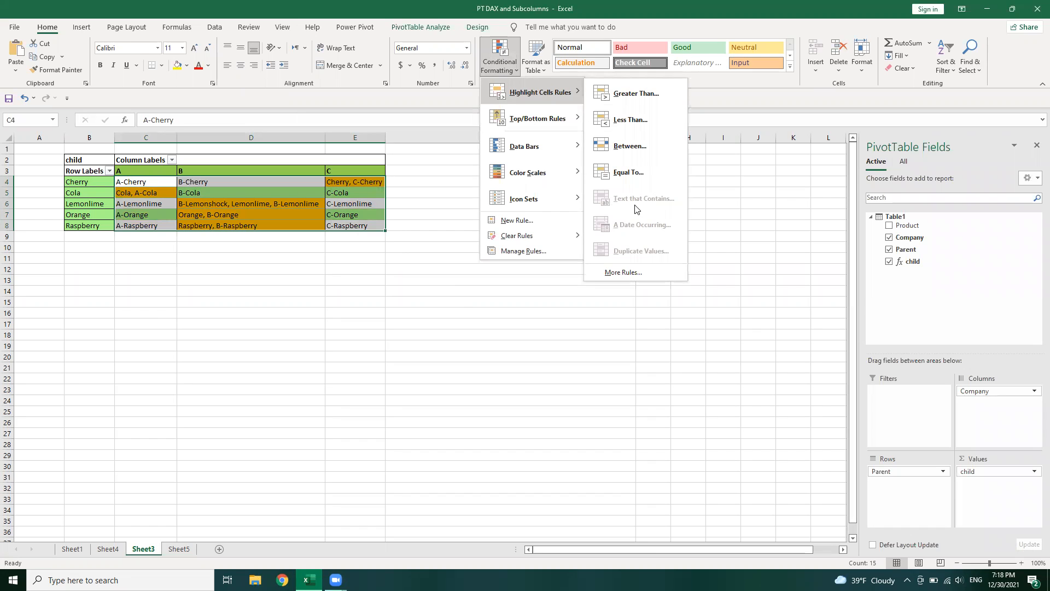
left_click_drag(254, 287, 305, 325)
left_click(516, 65)
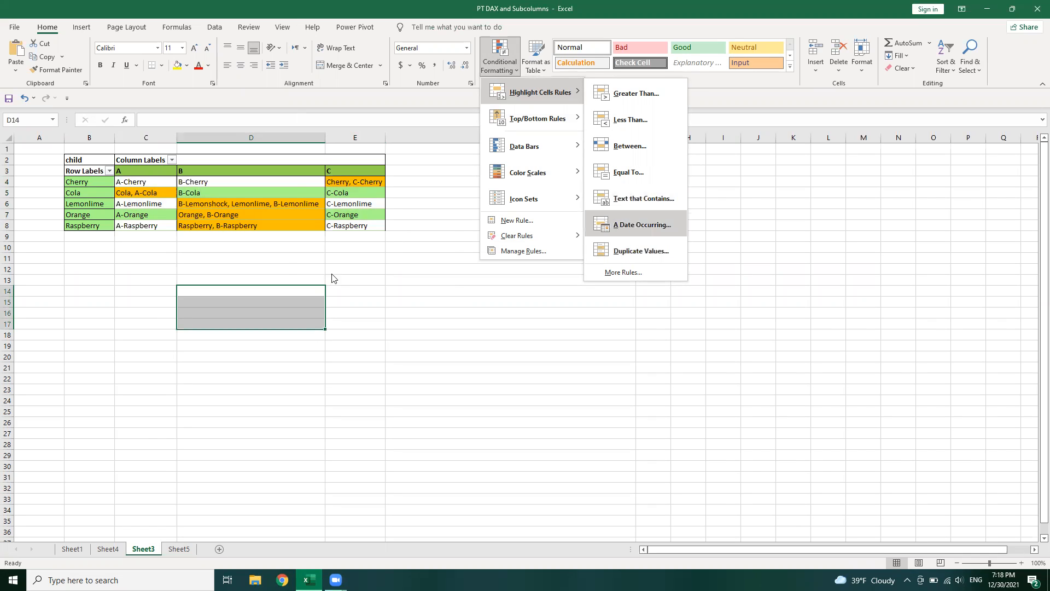
left_click(286, 269)
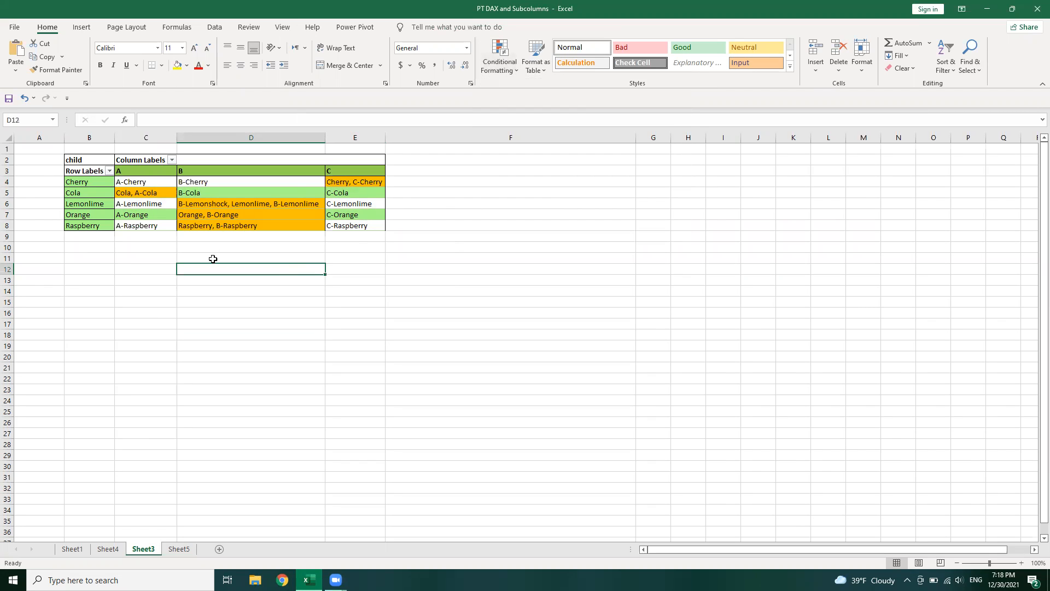
Examine the highlighted pivot values against their row labels, including the Cherry, Lemonlime and Raspberry cells
left_click(333, 182)
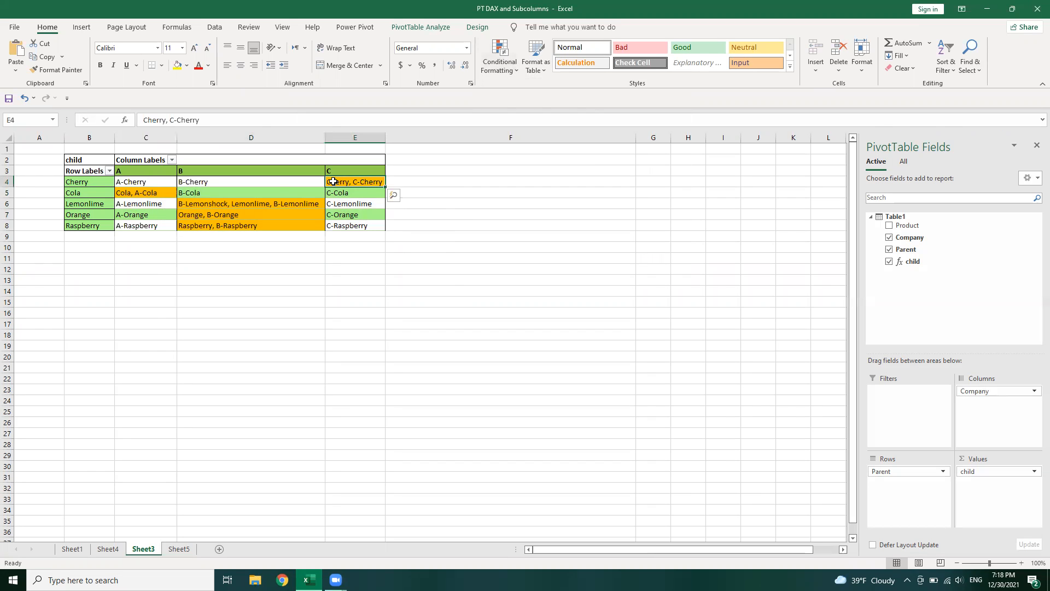
left_click(143, 182)
left_click(86, 183)
left_click(86, 193)
left_click(89, 213)
left_click(344, 182)
left_click(94, 195)
left_click(250, 204)
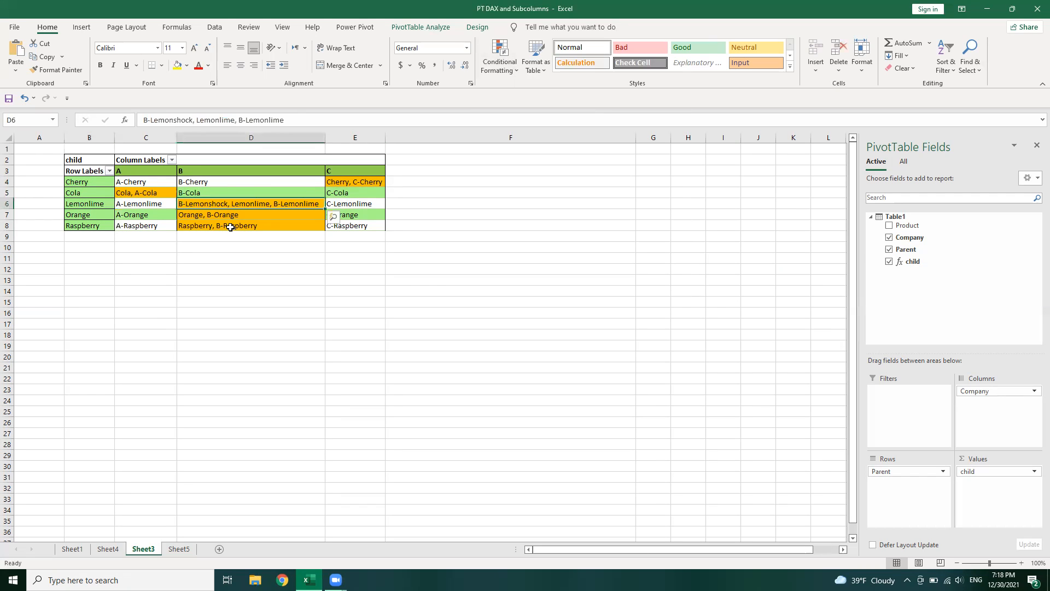
left_click(231, 227)
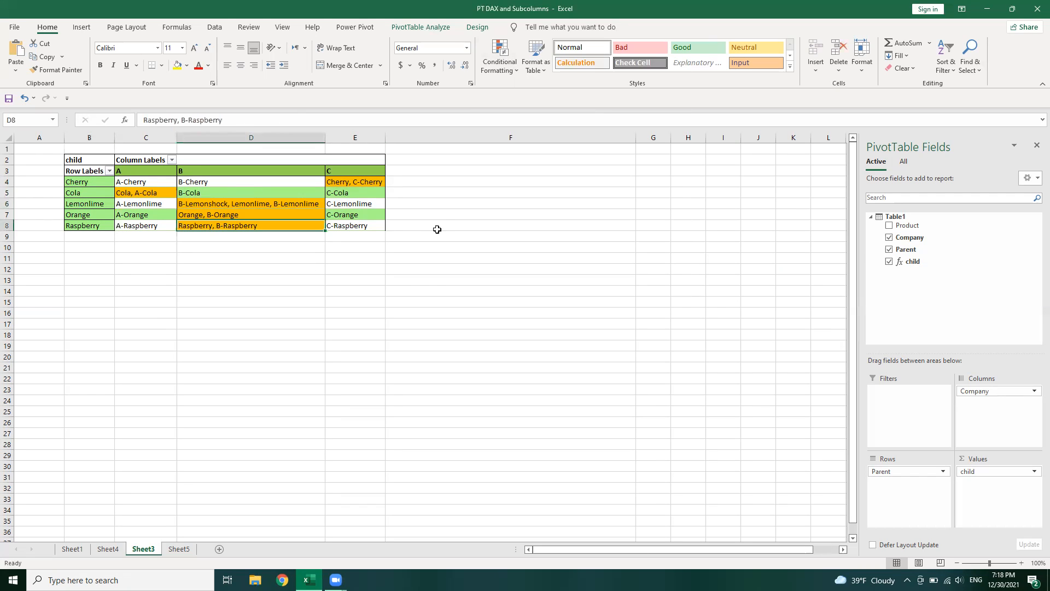
left_click(432, 182)
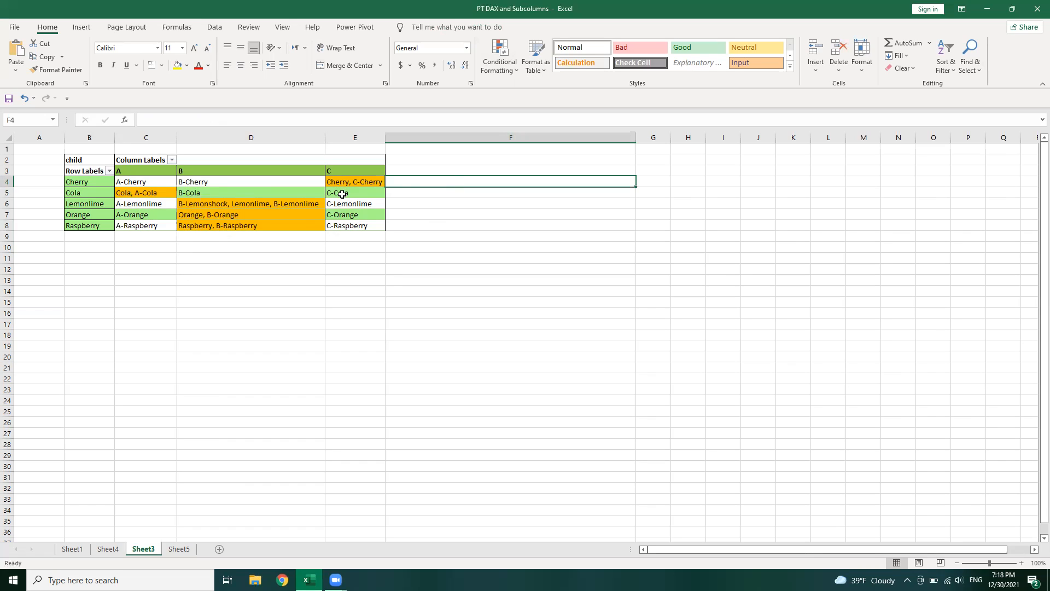
left_click(196, 203)
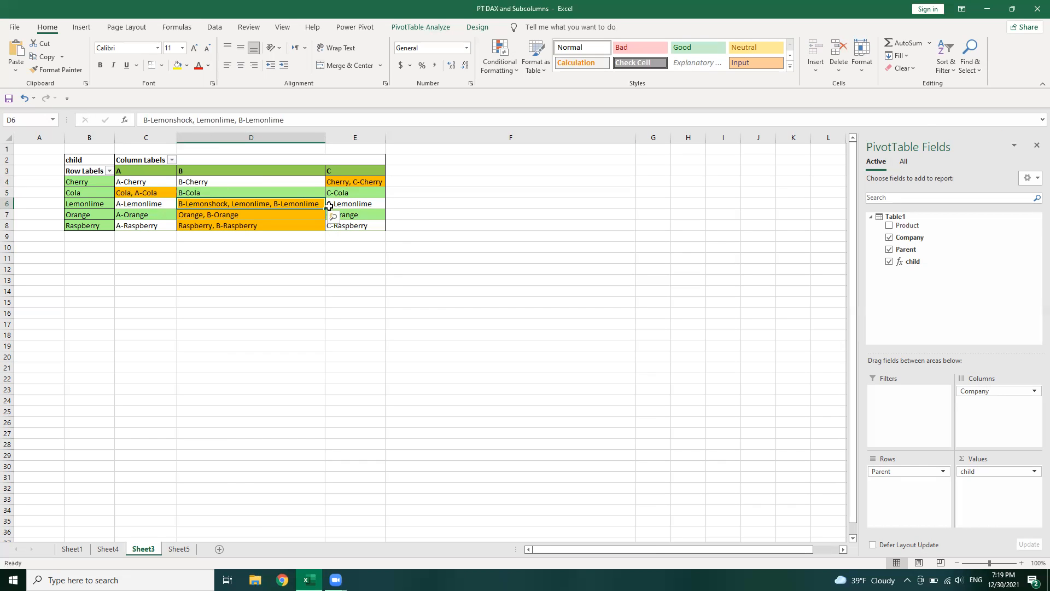
left_click(263, 184)
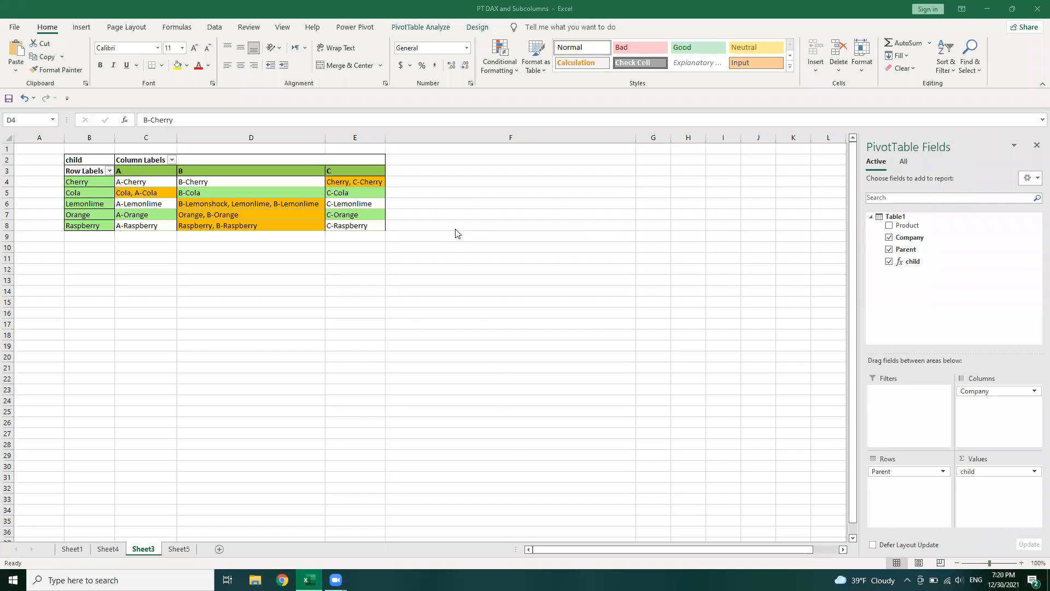
left_click(424, 230)
left_click(427, 181)
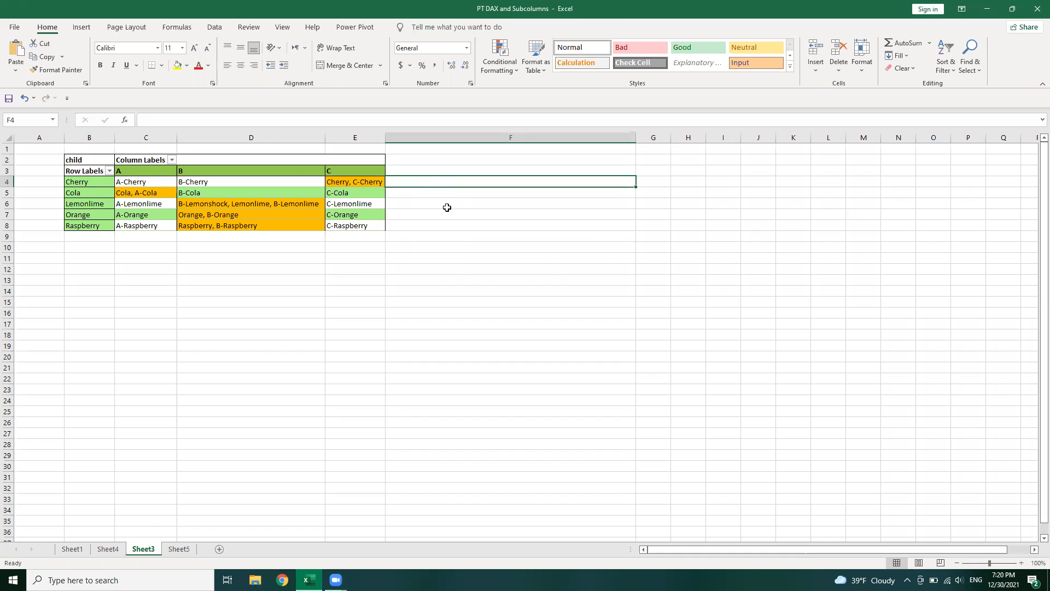
Review the formula-based conditional formatting rule applied to pivot values C4:E8, then close it without changes
left_click_drag(150, 182, 356, 226)
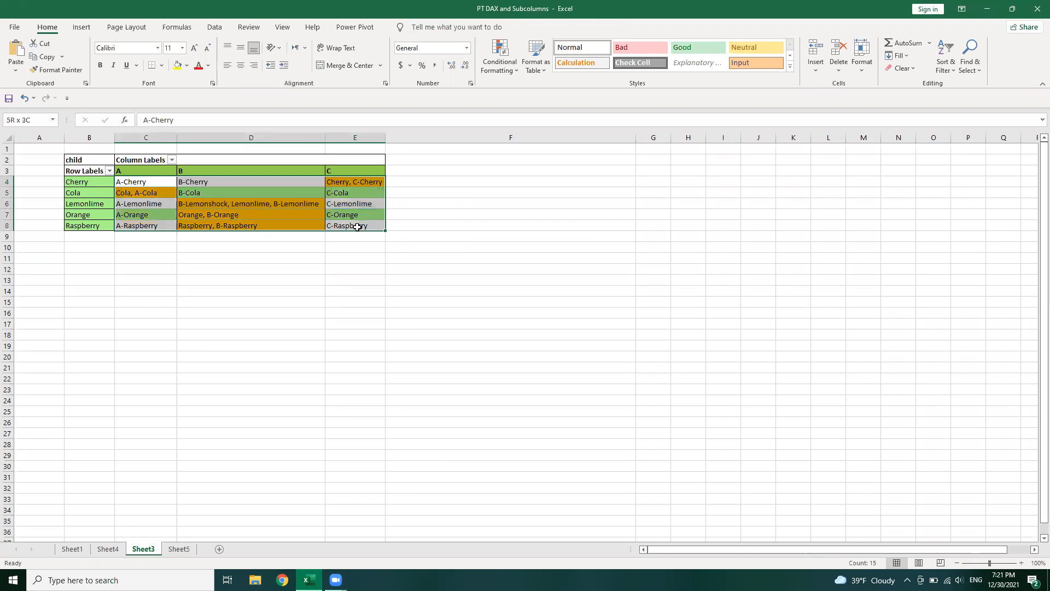
left_click(500, 69)
left_click(517, 253)
left_click(493, 294)
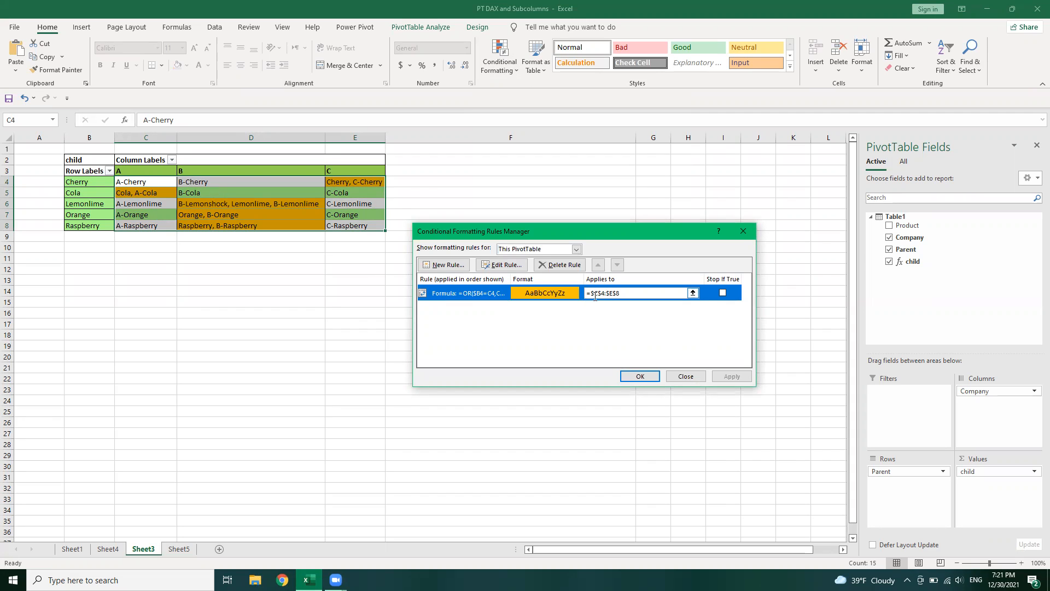
left_click(481, 266)
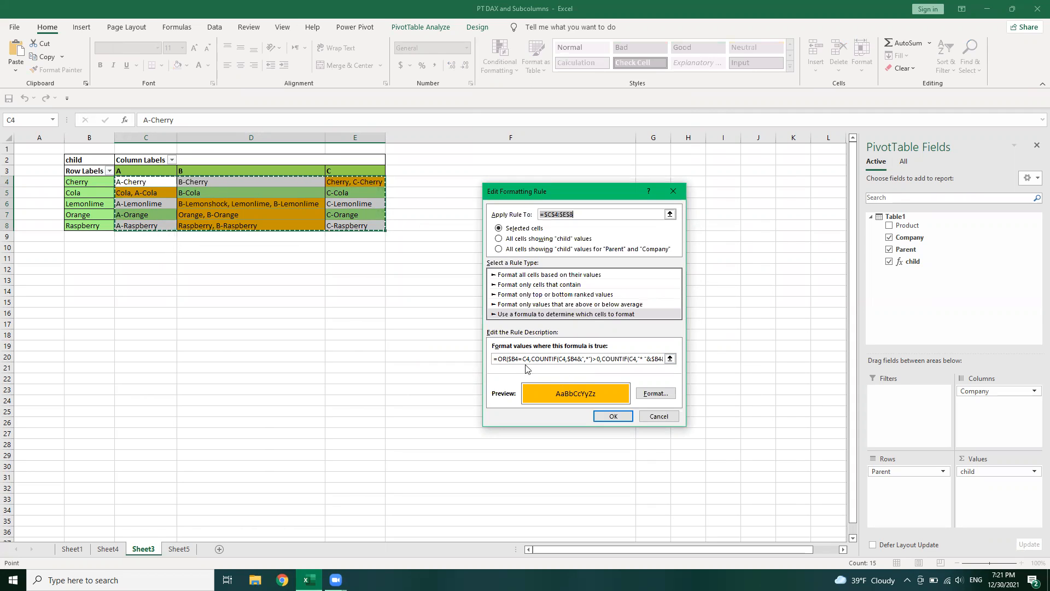
left_click(659, 416)
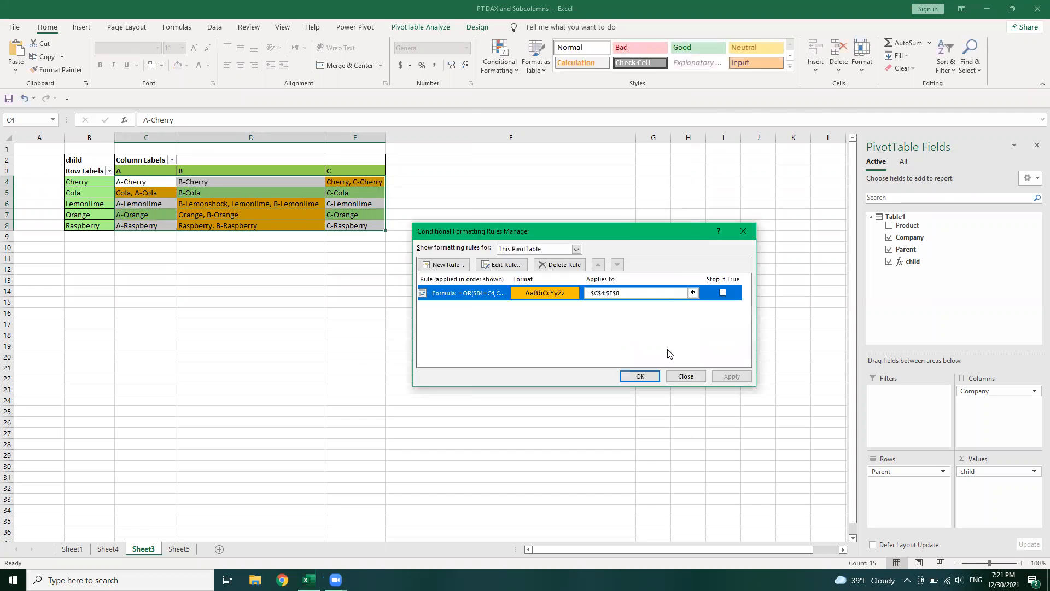
left_click(699, 380)
left_click(514, 323)
left_click(437, 236)
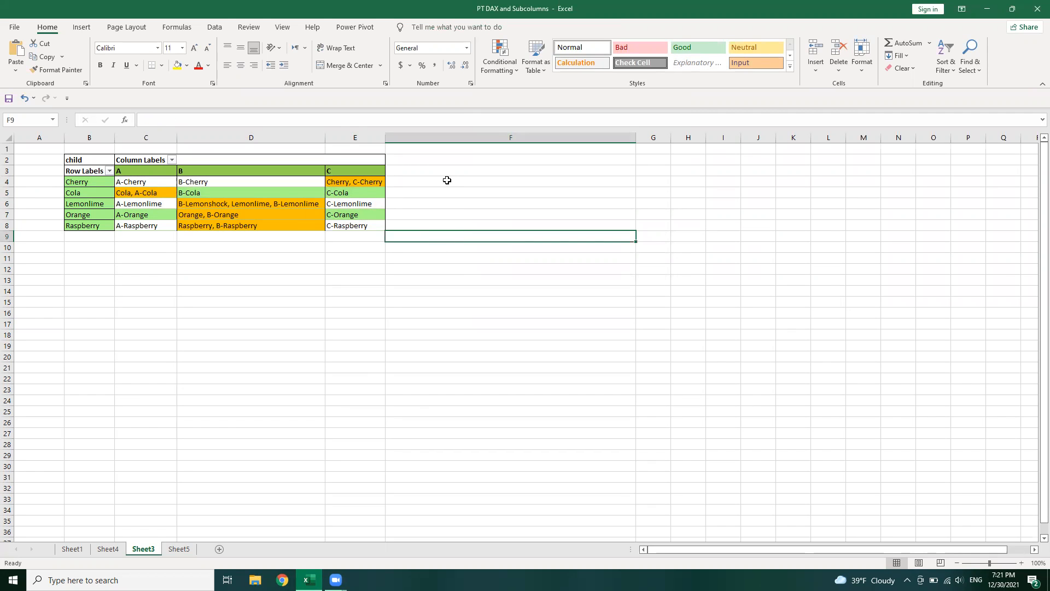
left_click(499, 57)
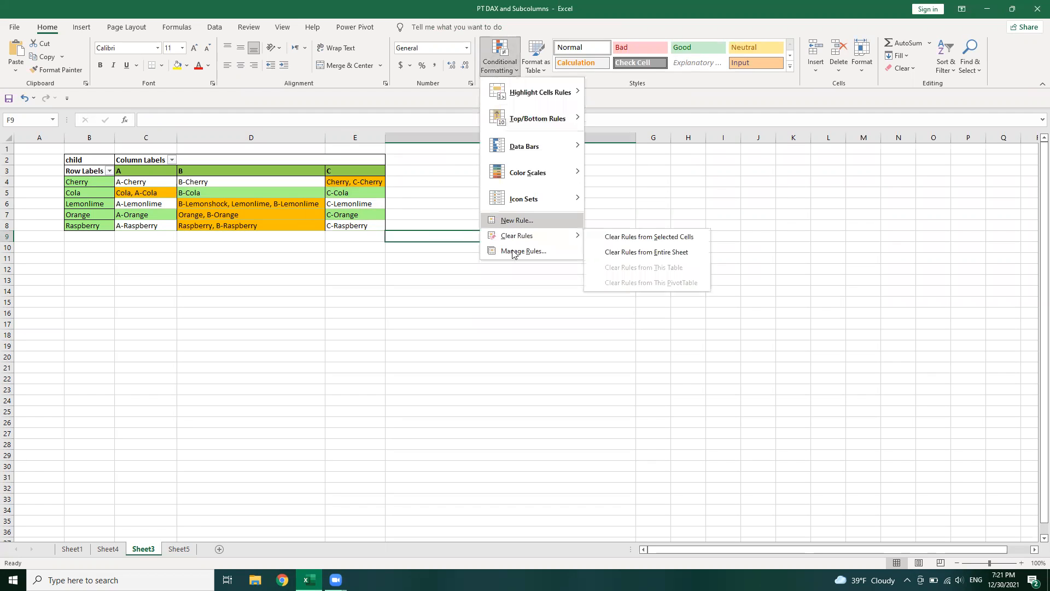
left_click(516, 220)
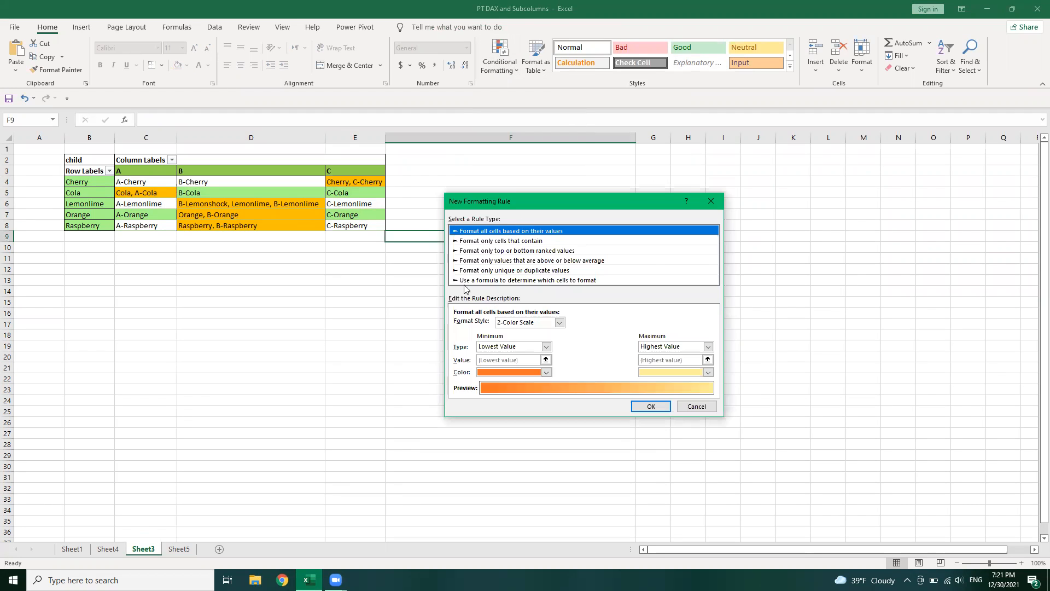
left_click(468, 281)
left_click(483, 326)
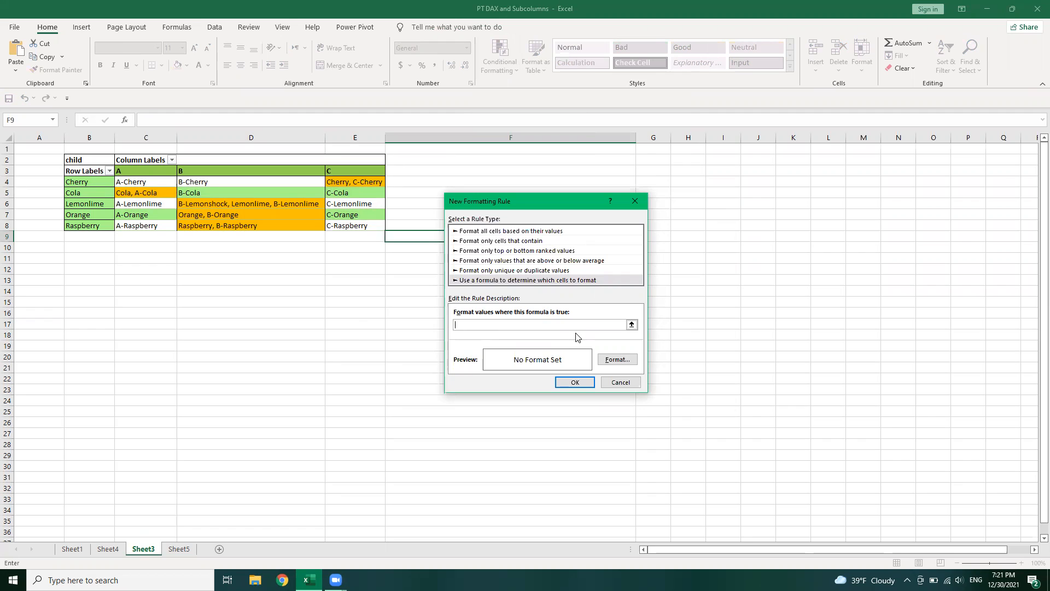
left_click(610, 384)
left_click(472, 182)
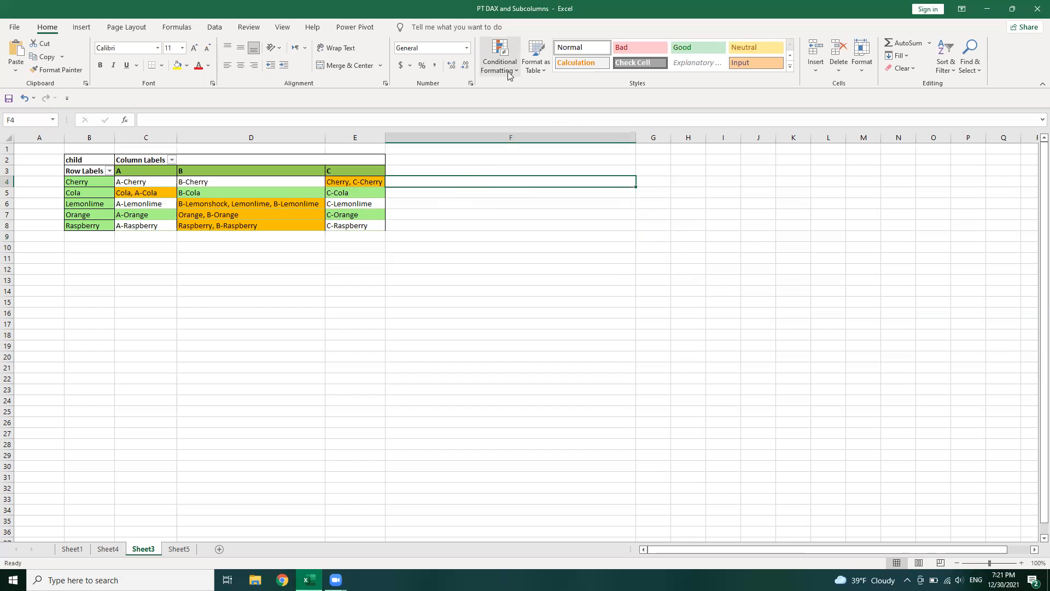
Copy the full formula from the conditional formatting rule applied to pivot values C4:E8
left_click_drag(156, 181, 348, 226)
left_click(493, 72)
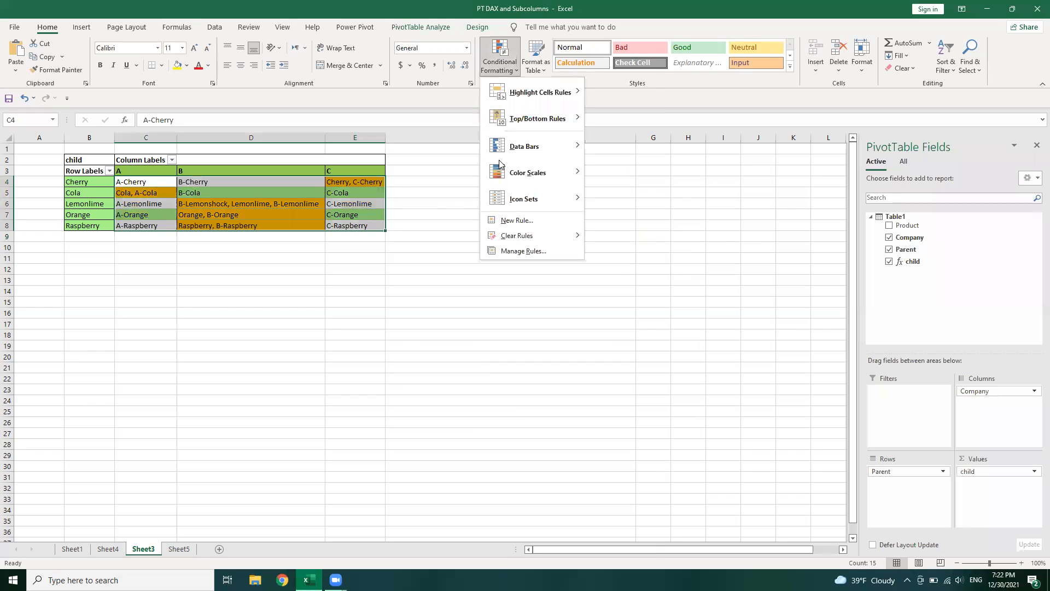
left_click(523, 252)
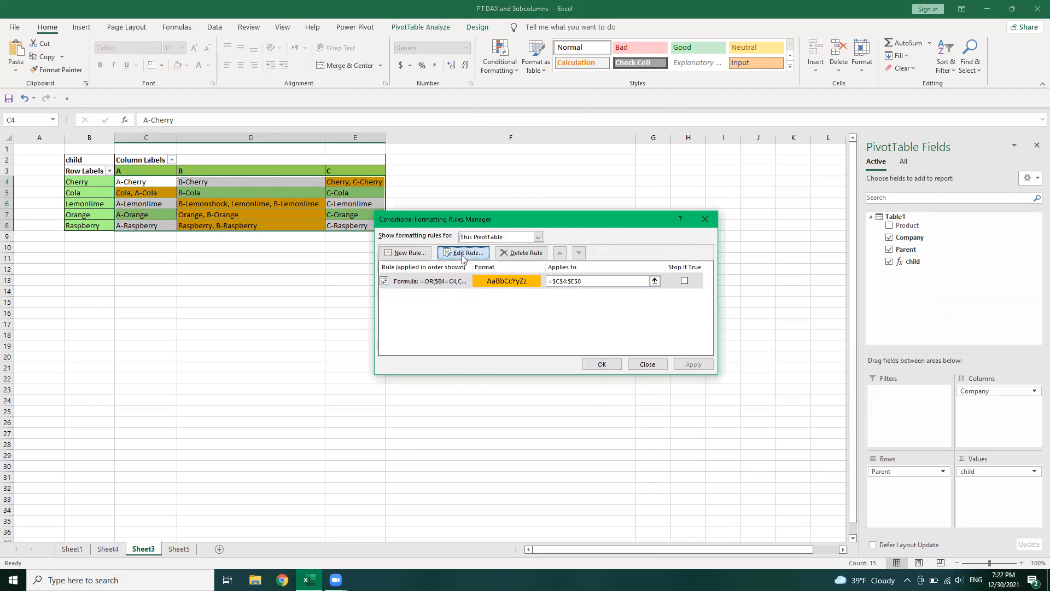
left_click(462, 255)
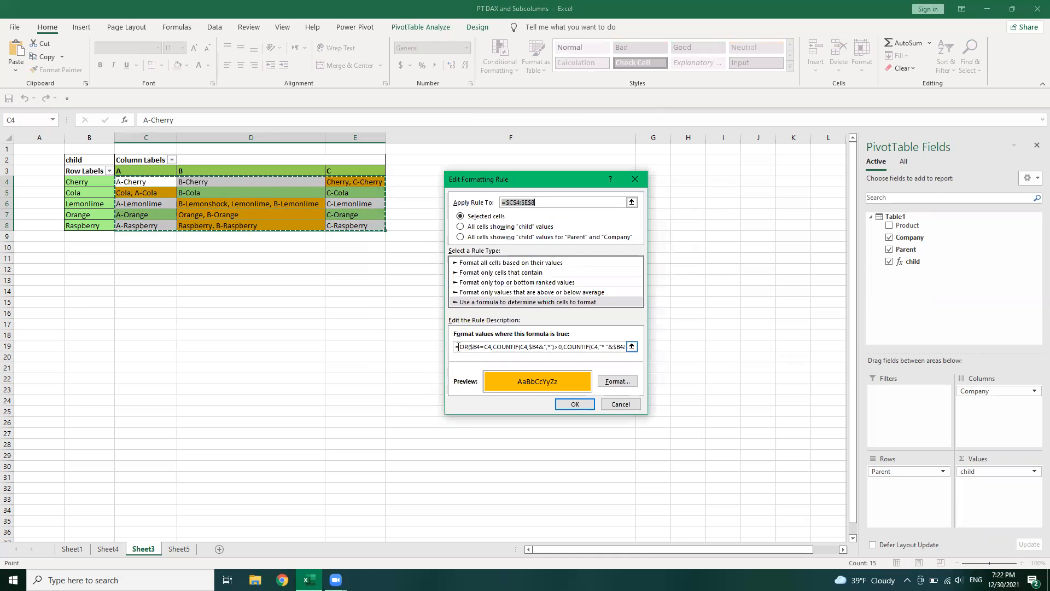
left_click_drag(458, 346, 647, 352)
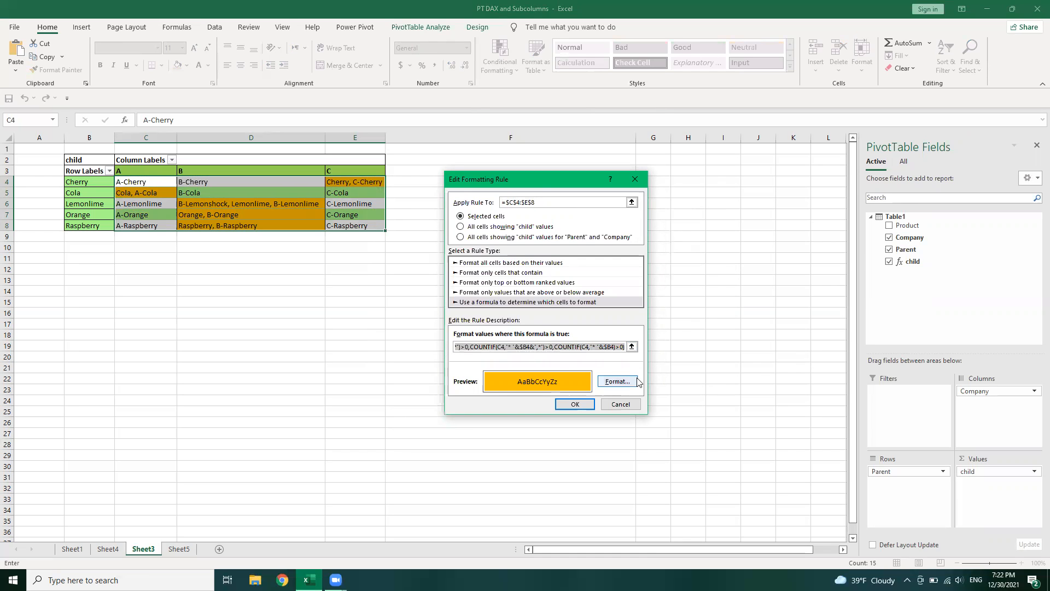
left_click(575, 404)
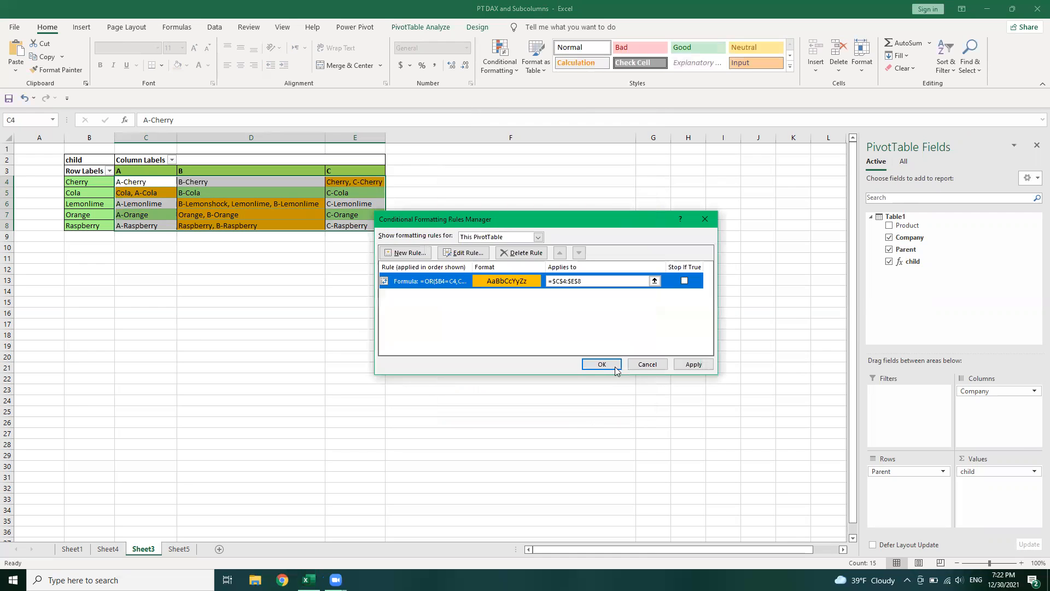
key("Return")
Paste the rule formula into F4, fill it across F4:H8, and narrow column F to fit the results
left_click(469, 185)
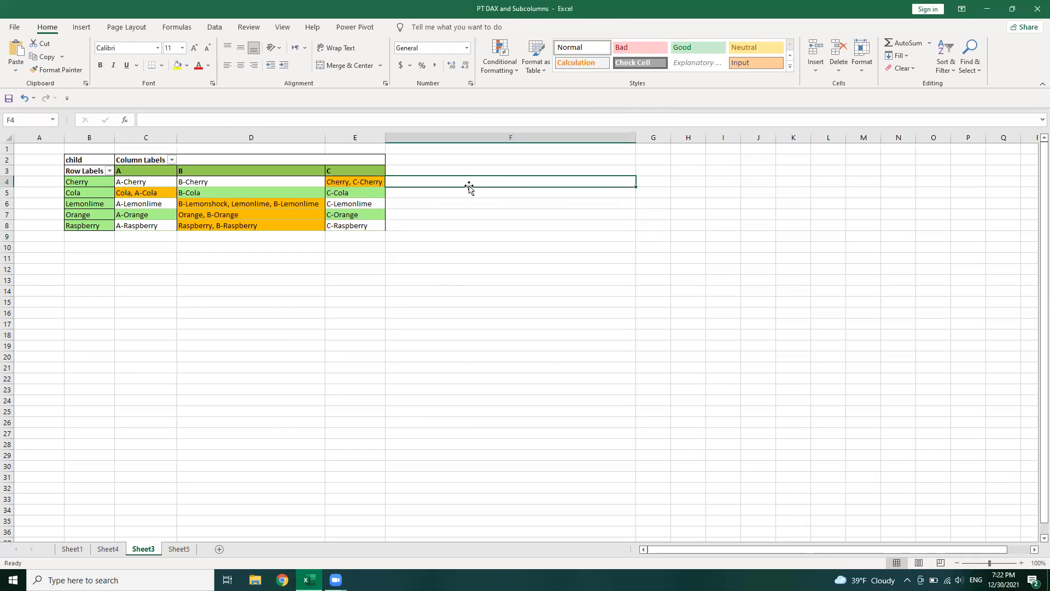
type("=OR($B4=C4,COUNTIF(C4,$B4&\",*\")>0,COUNTIF(C4,\"* \"&$B4&\",*\")>0,COUNTIF(C4,\"* \"&$B4)>0)")
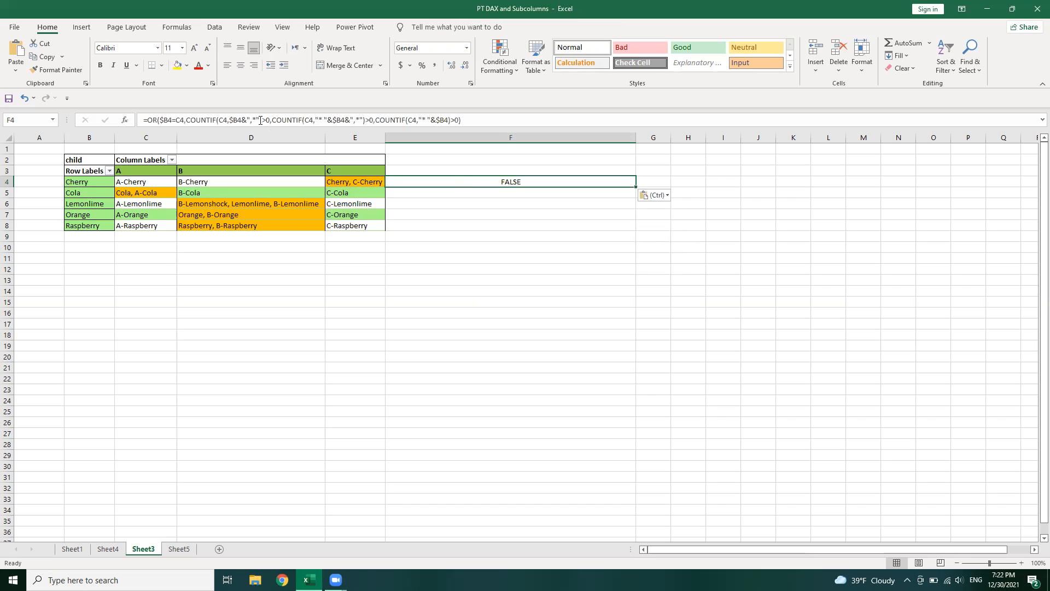
left_click_drag(636, 187, 705, 228)
left_click_drag(636, 135, 408, 136)
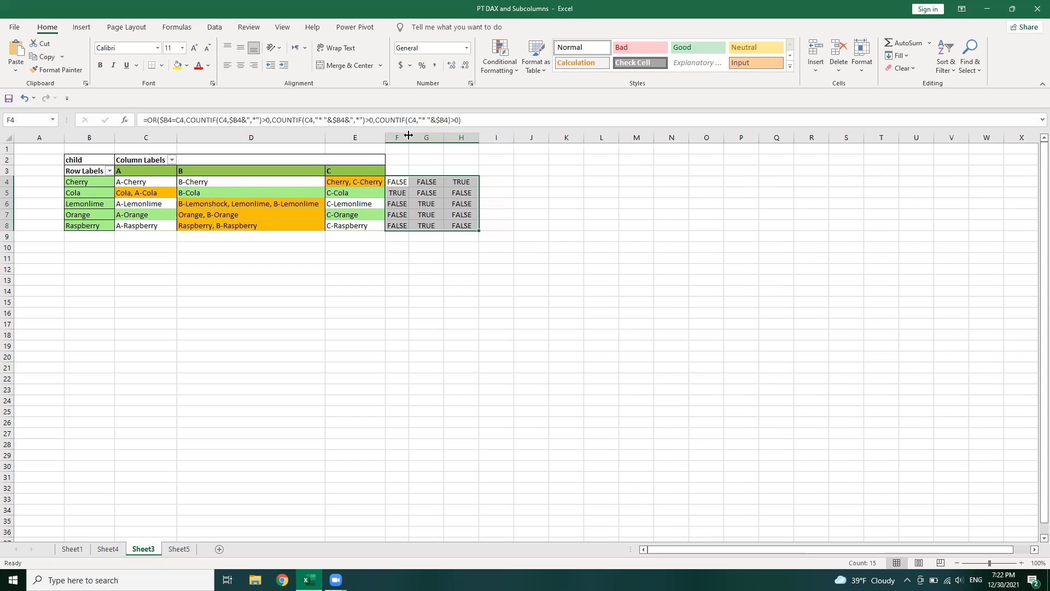
left_click_drag(411, 135, 441, 194)
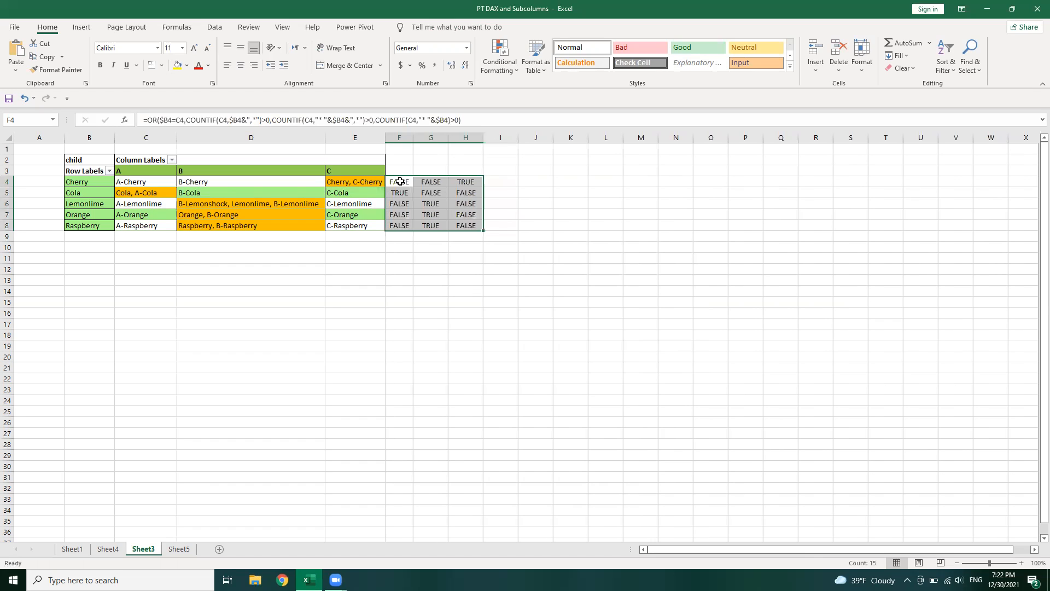
left_click(465, 291)
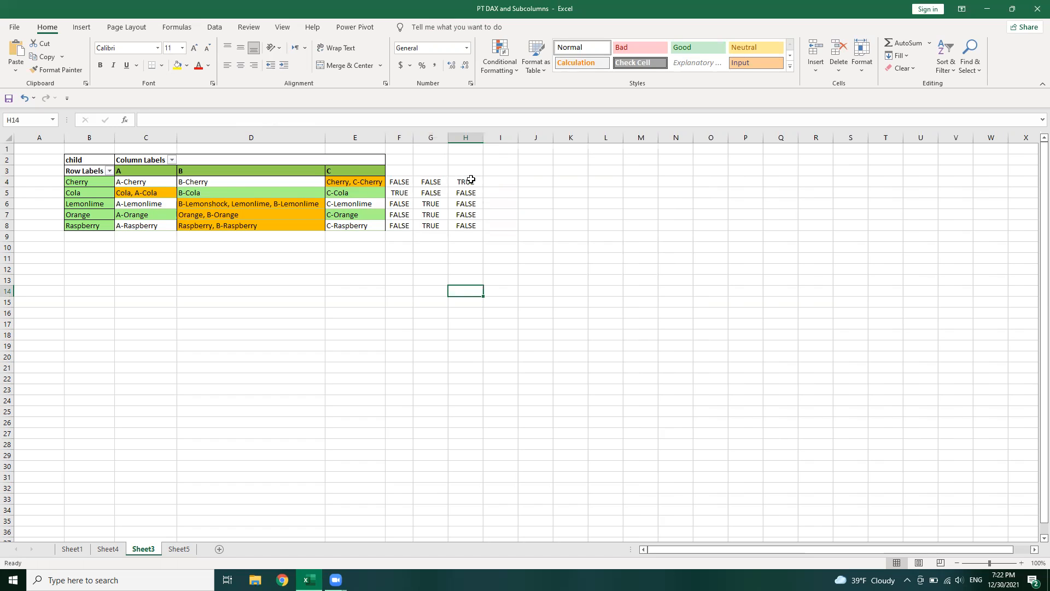
Examine the OR formula in F4, covering the $B4=C4 test and the first two COUNTIF wildcard conditions
left_click(417, 202)
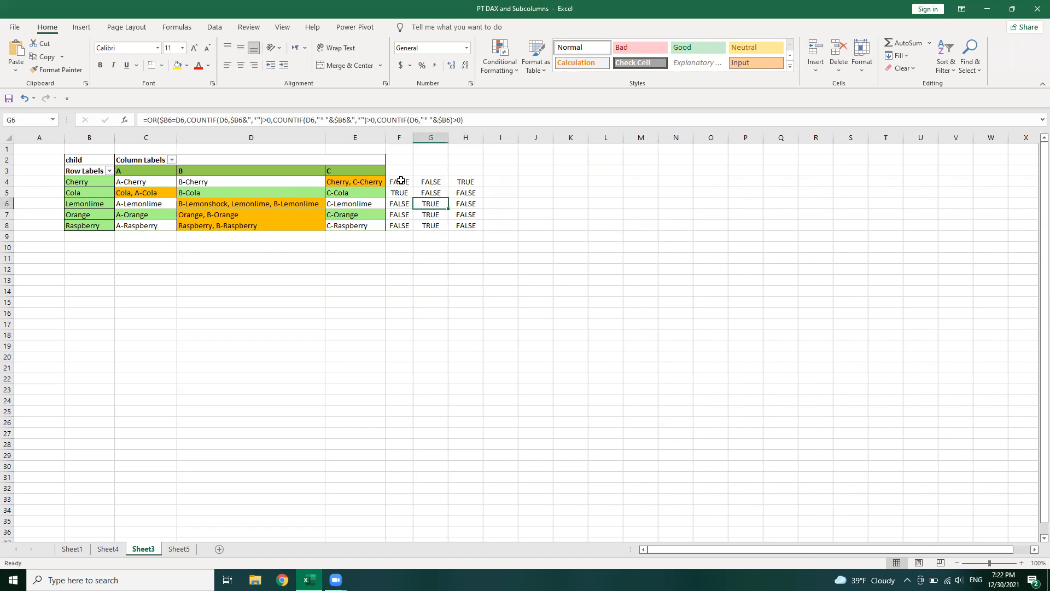
left_click(405, 180)
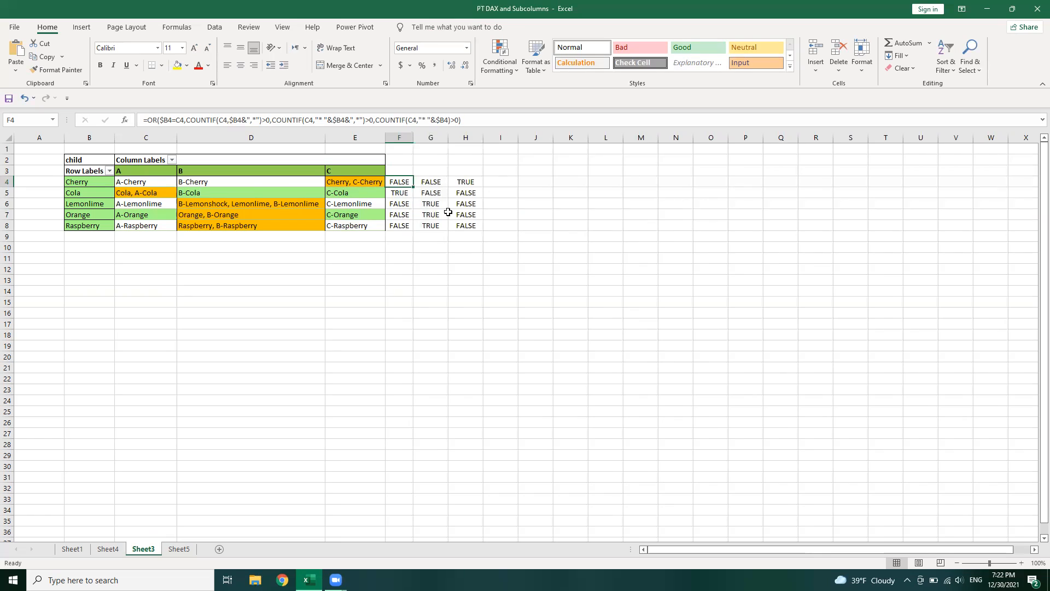
left_click(162, 120)
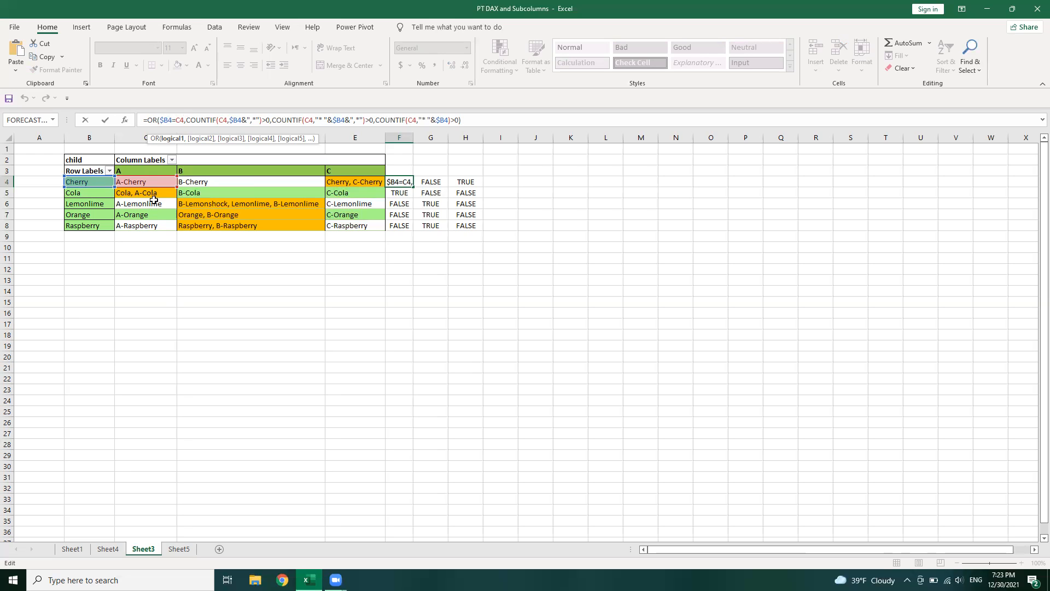
left_click(188, 120)
left_click(218, 118)
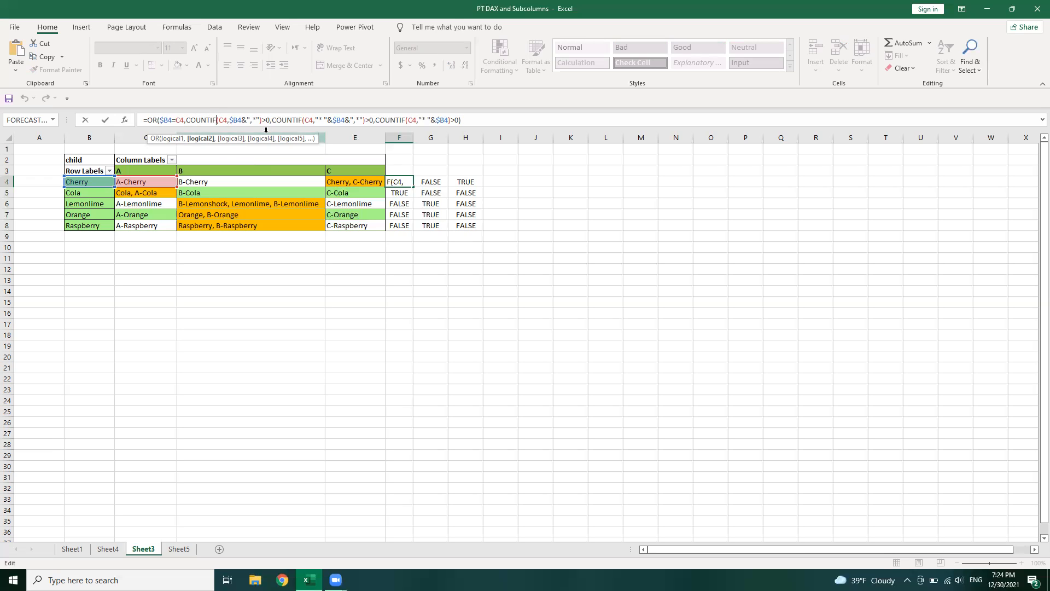
left_click(228, 121)
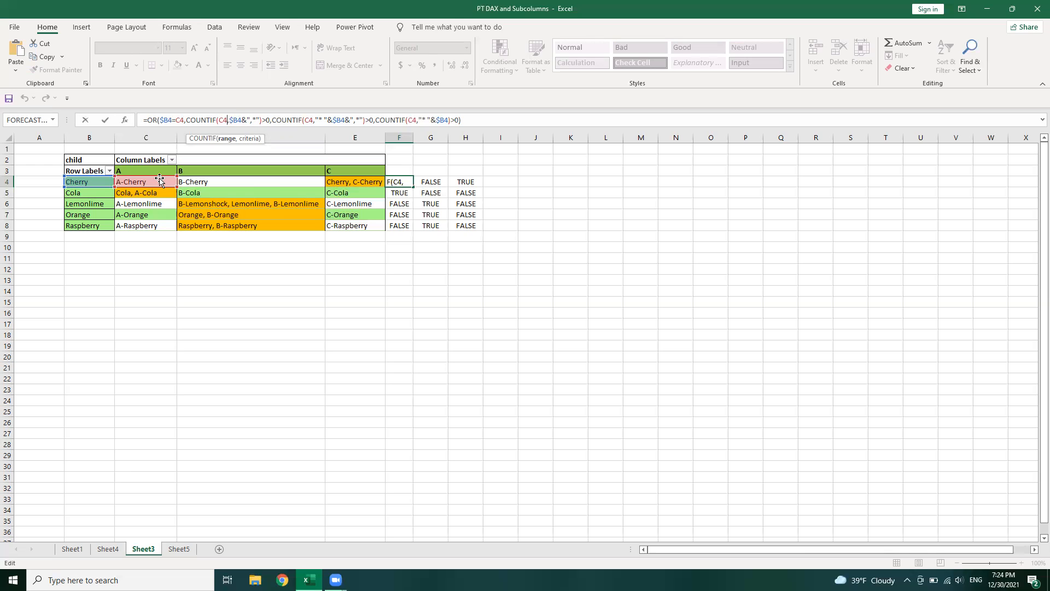
left_click(265, 119)
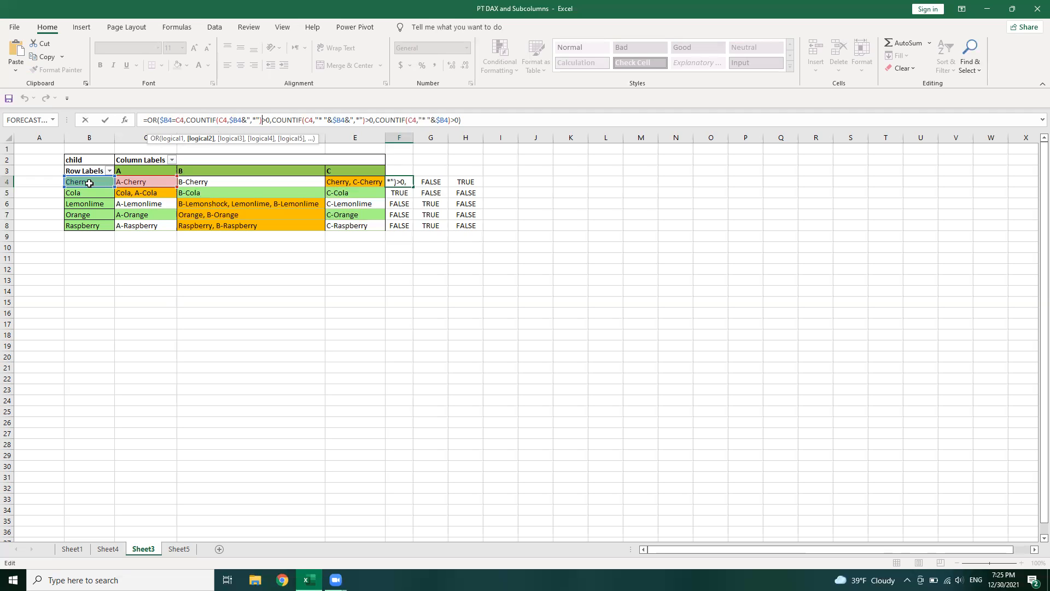
left_click(305, 119)
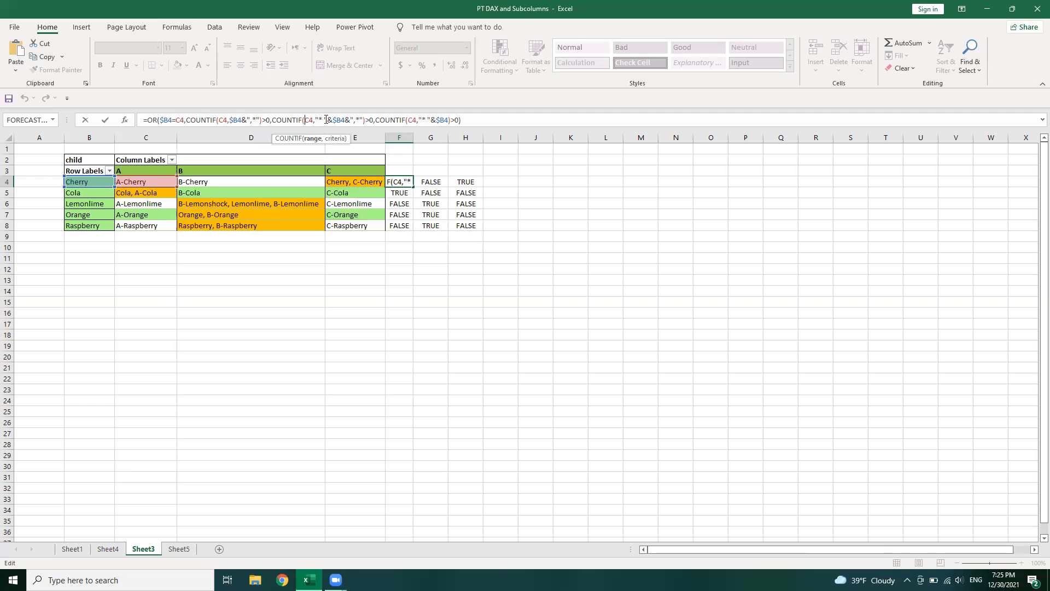
left_click(323, 119)
left_click(348, 119)
type(",")
left_click(247, 204)
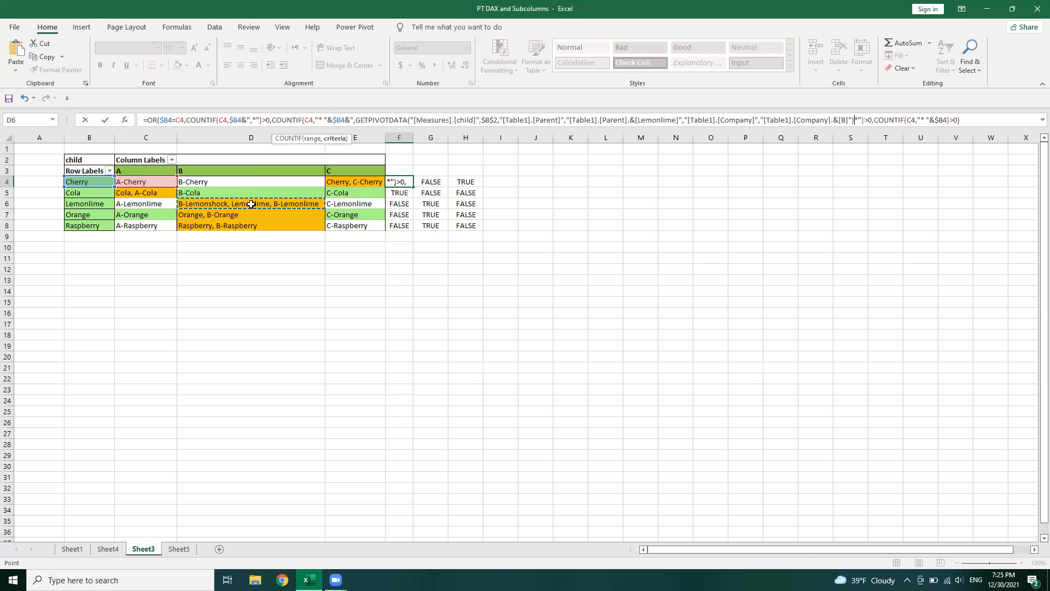
key("Return")
left_click(509, 348)
left_click(359, 121)
left_click_drag(359, 121, 855, 122)
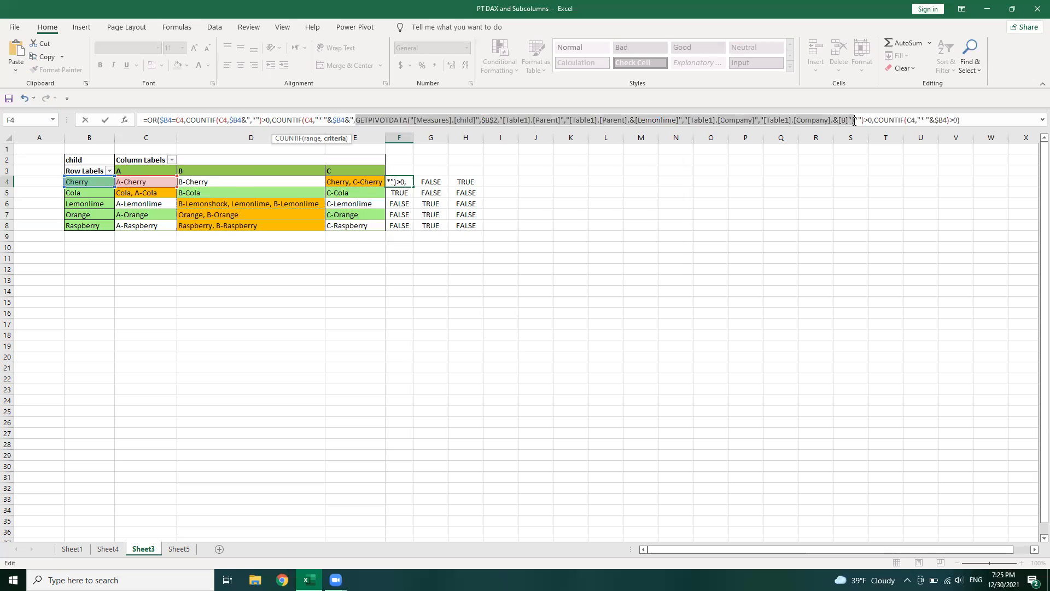
key("Delete")
key("Return")
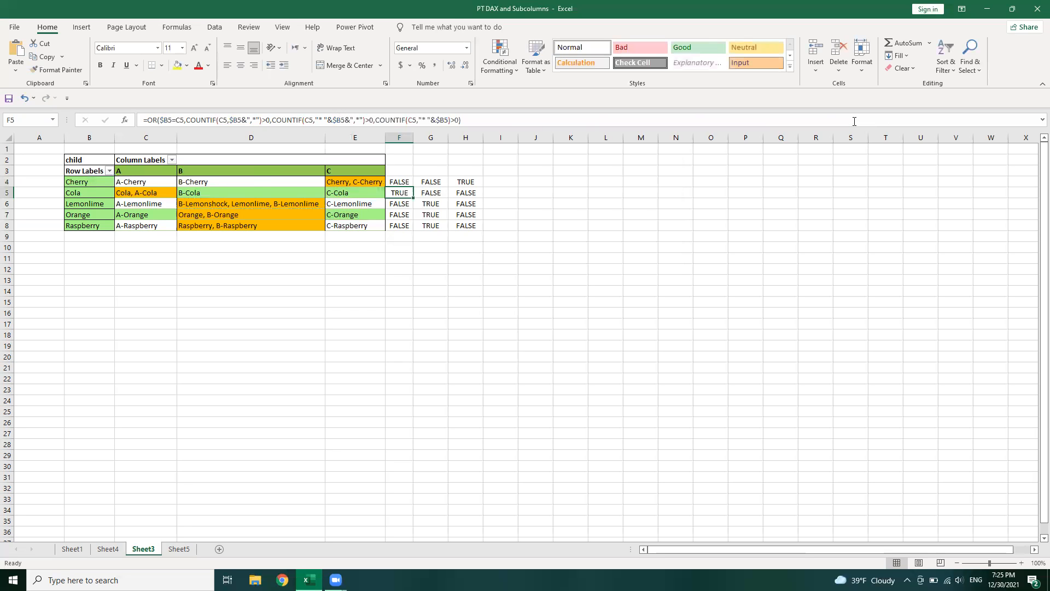
Examine the last COUNTIF condition in F4, then inspect the filled test formulas in H4, F5 and G6
key("Up")
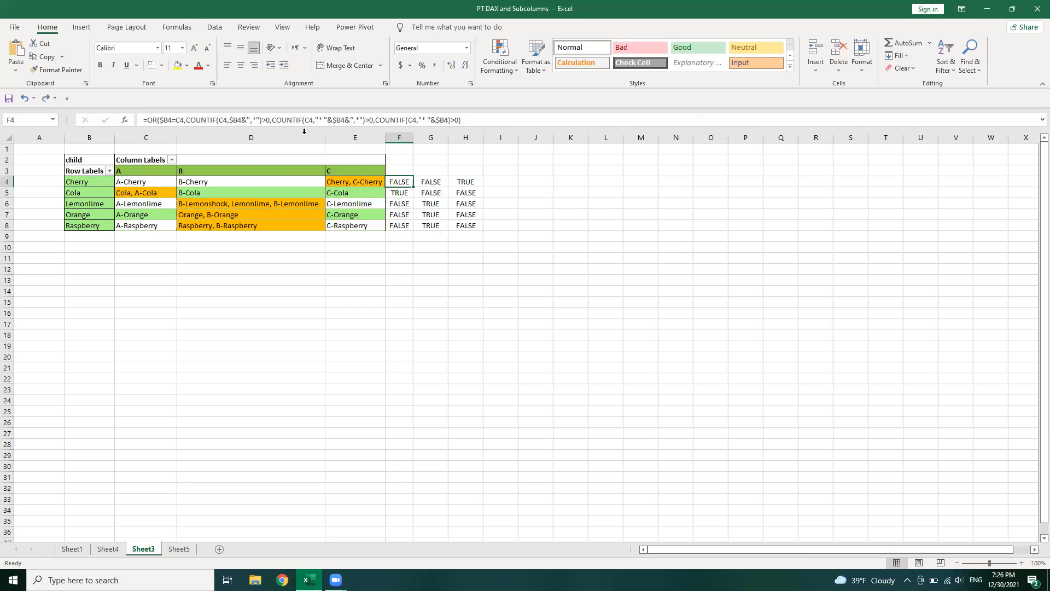
left_click(321, 120)
left_click(385, 121)
left_click(417, 120)
type(",")
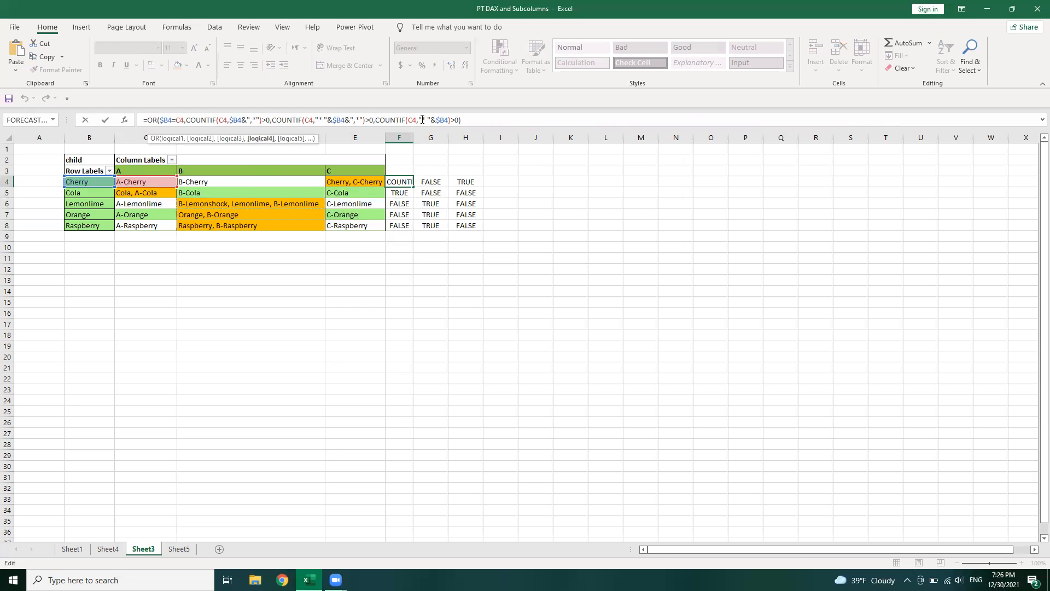
left_click(468, 119)
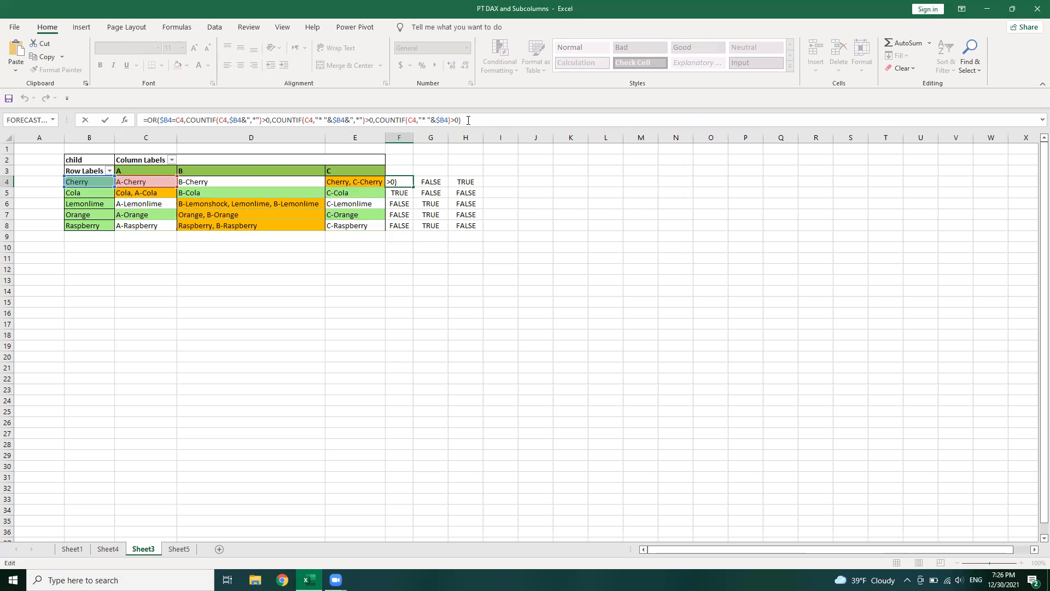
key("Return")
left_click(464, 183)
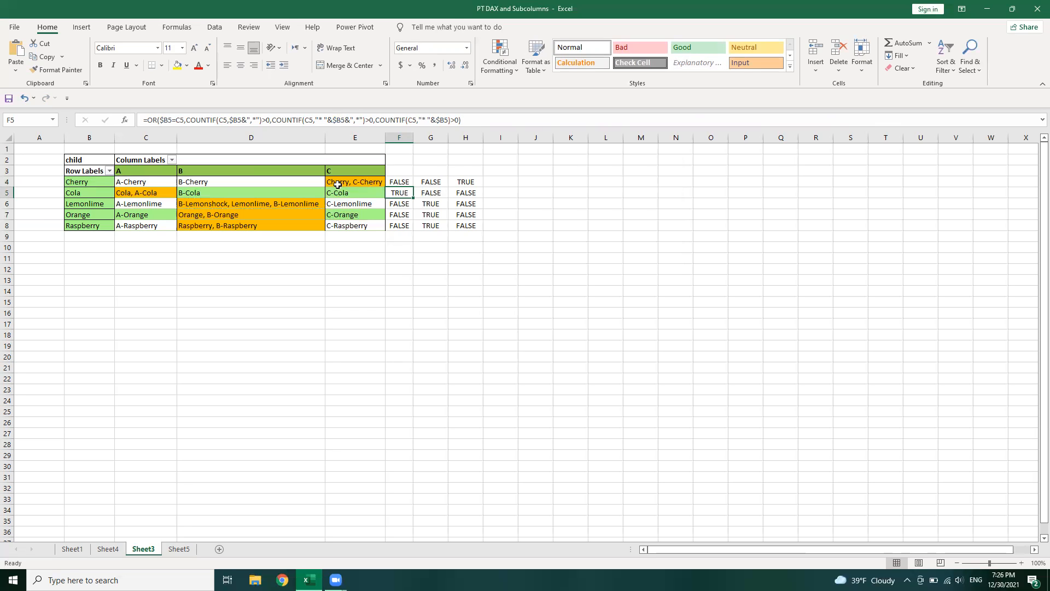
left_click(399, 193)
left_click(420, 206)
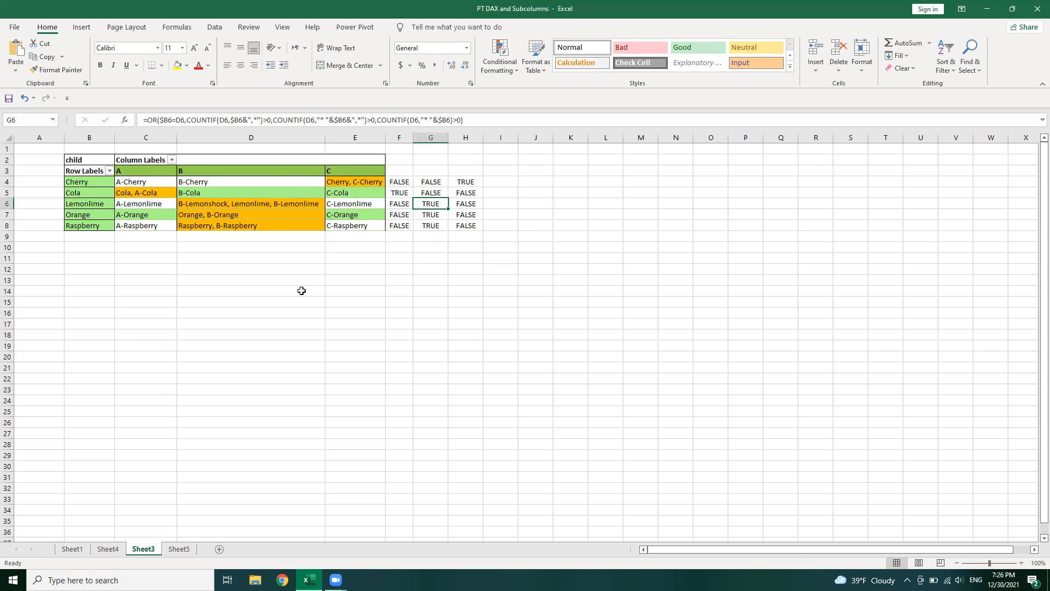
Swap the two company B raspberry products in the Sheet4 table, putting B-Raspberry in A2 and Raspberry in A12
left_click(108, 549)
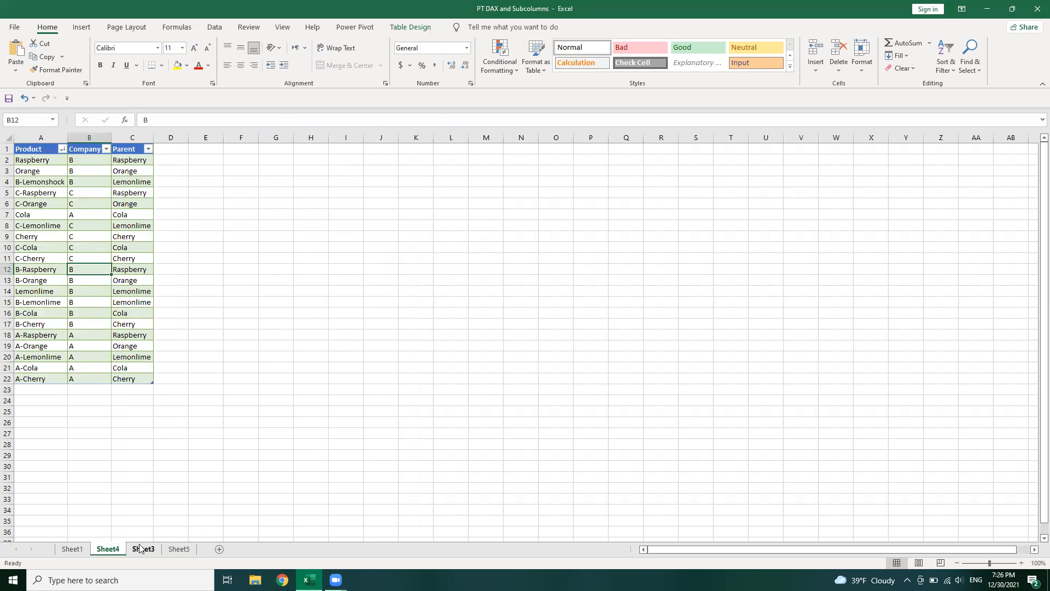
left_click(141, 549)
left_click(108, 551)
left_click(52, 268)
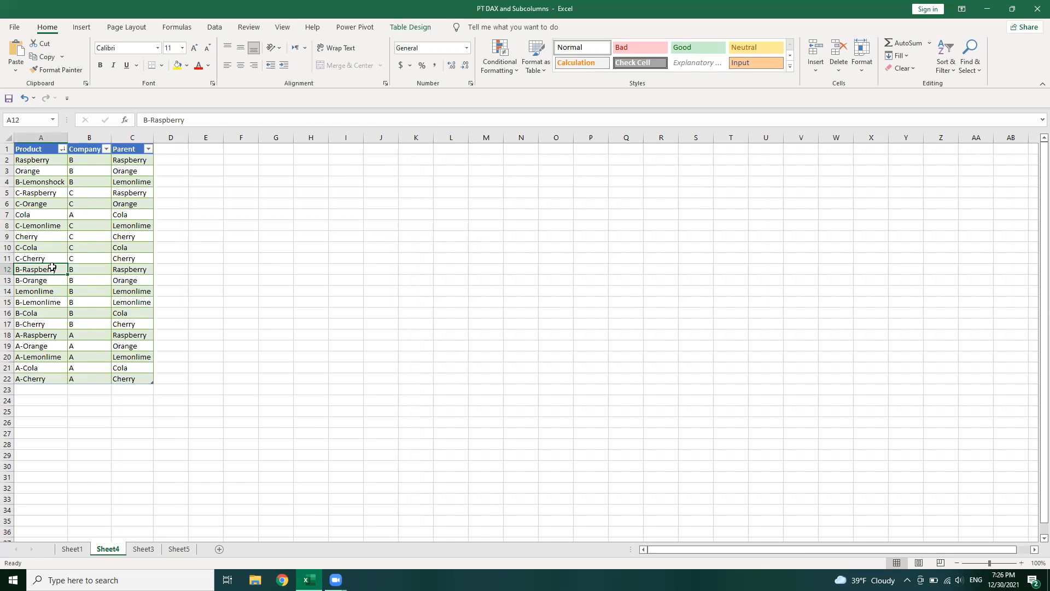
key("ctrl+c")
left_click(38, 159)
key("ctrl+v")
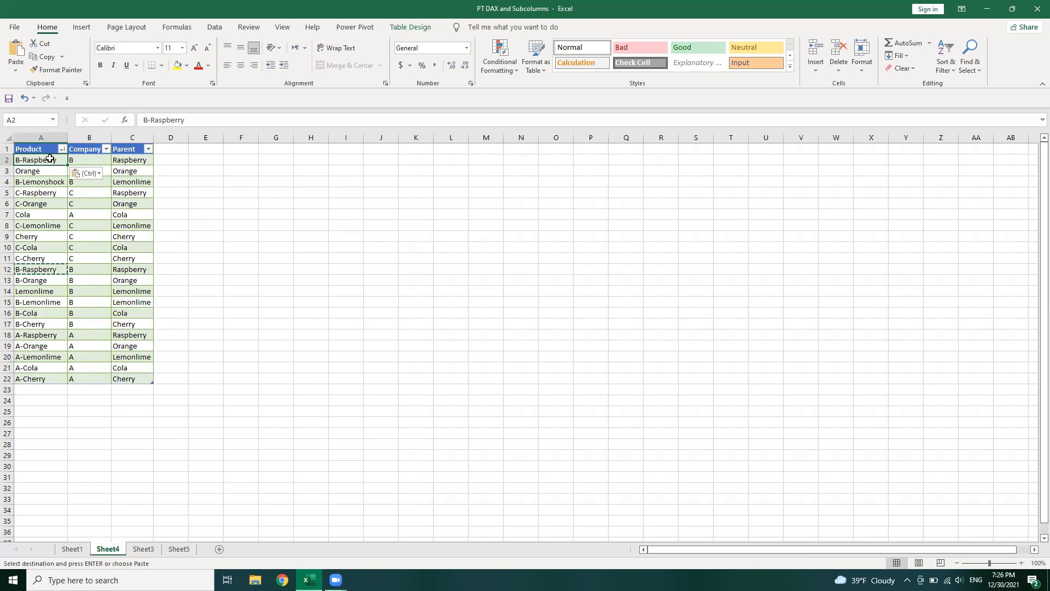
left_click(41, 269)
left_click(150, 120)
key("BackSpace")
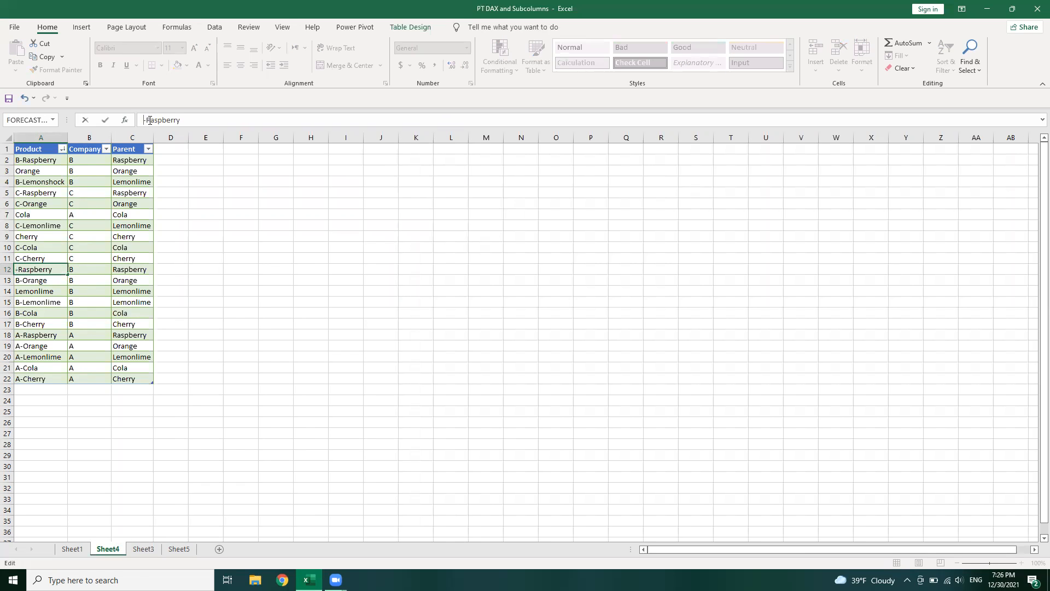
key("Return")
Refresh the Sheet3 pivot table with the changed source data and check the Raspberry row's test formula in G8
key("ctrl+Page_Down")
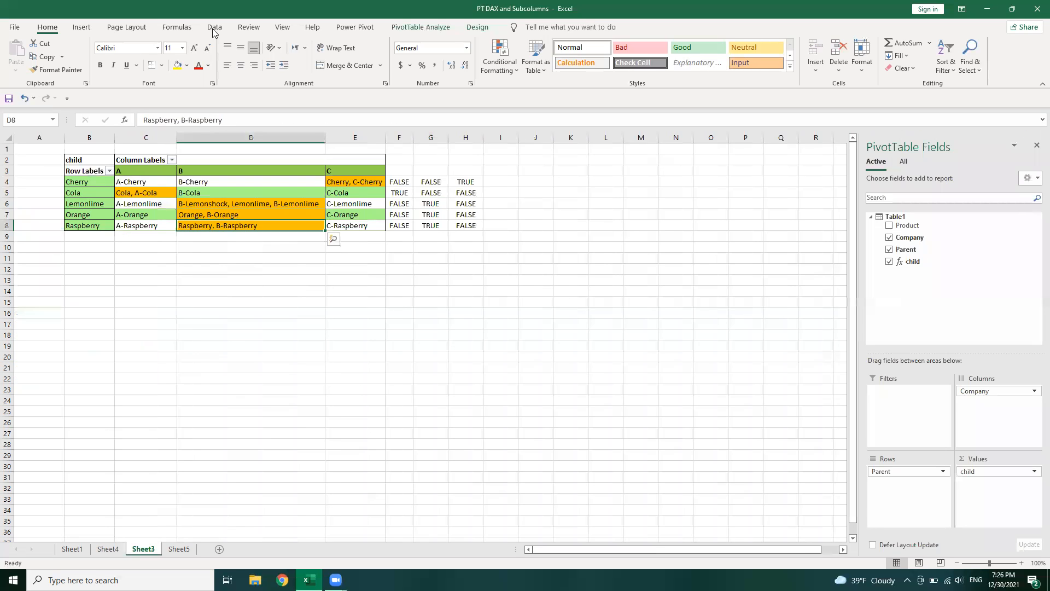
left_click(214, 27)
left_click(206, 55)
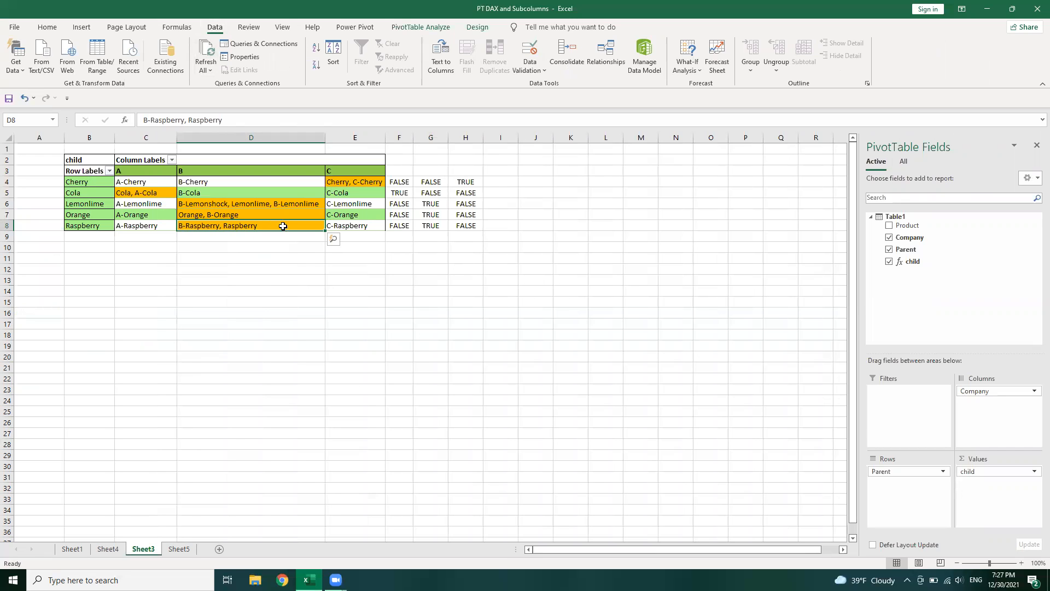
left_click(440, 225)
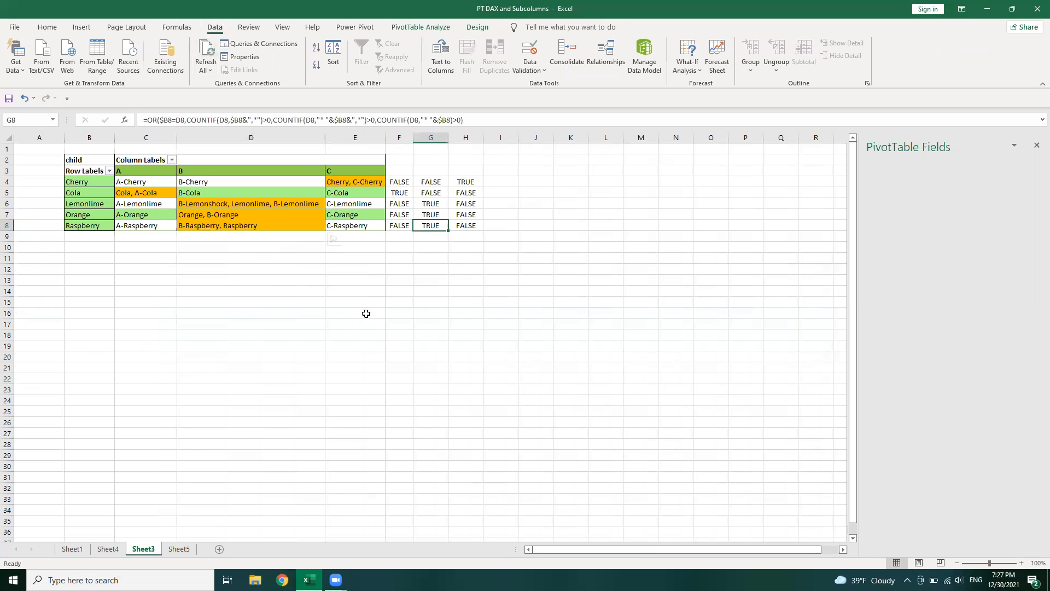